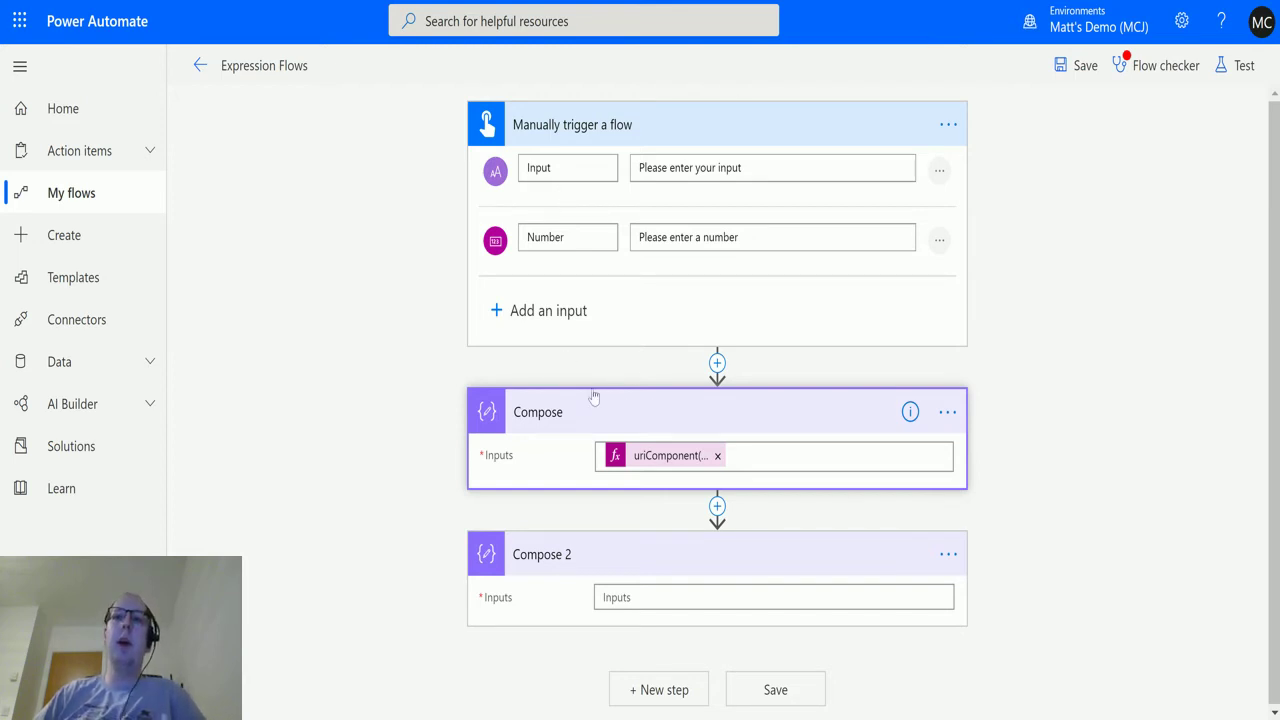
Collapse the trigger, review the first Compose's uriComponent expression, and start editing Compose 2's Inputs
click(705, 144)
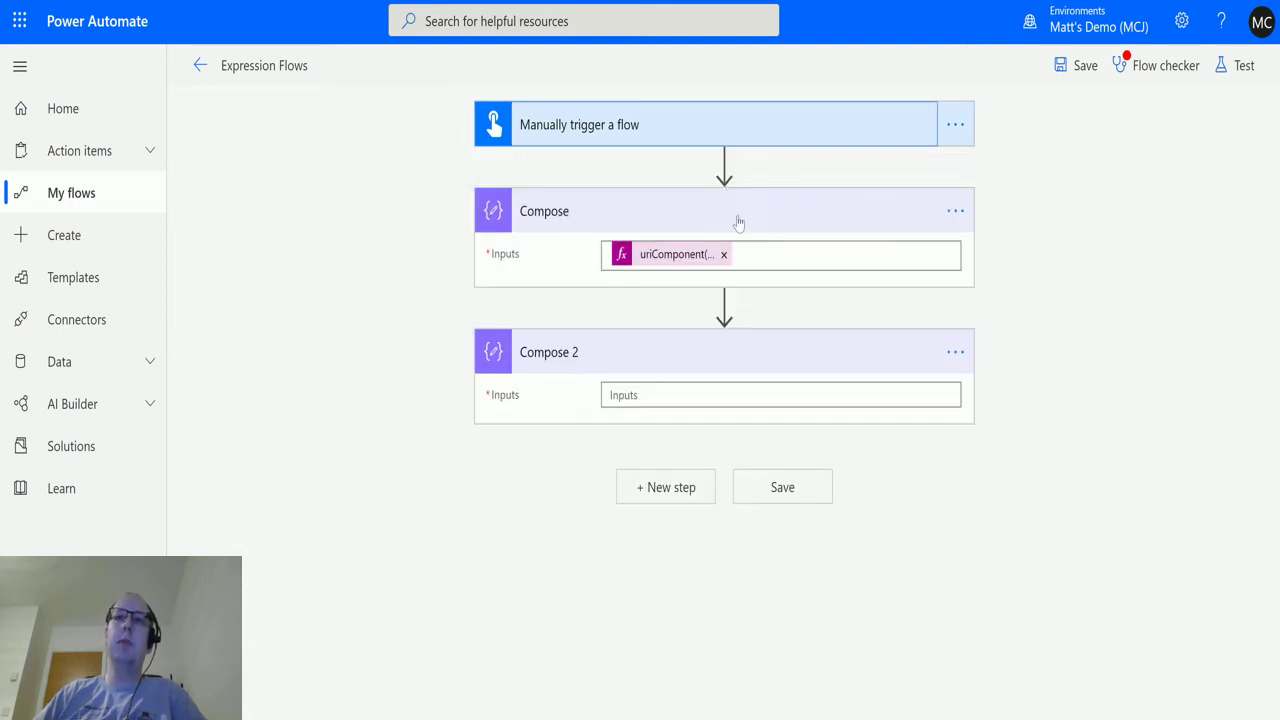
click(666, 256)
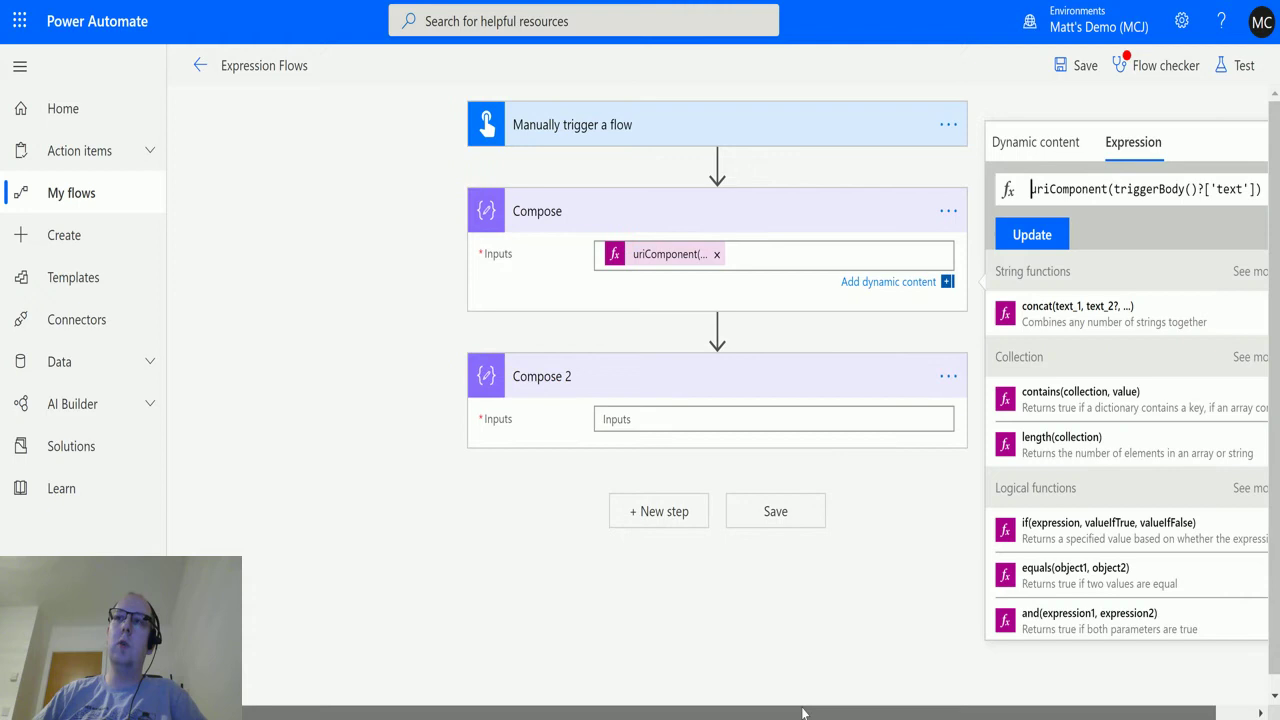
drag(802, 712, 842, 712)
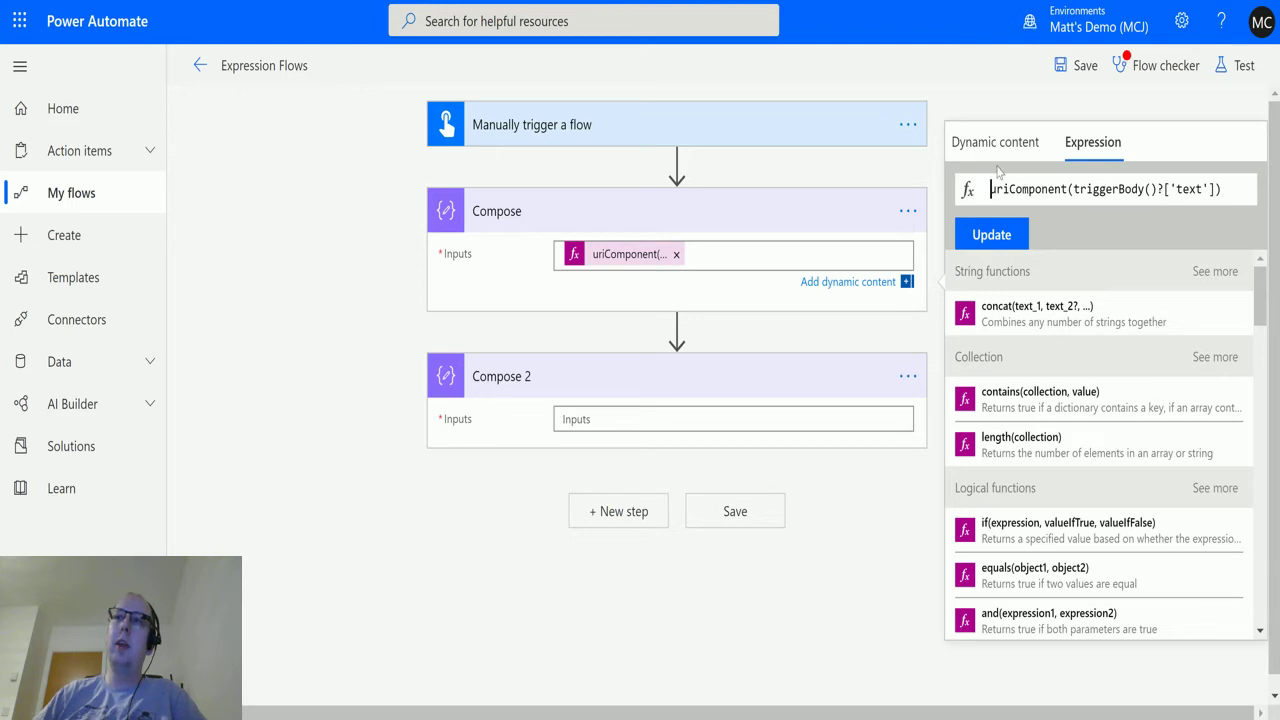
click(593, 414)
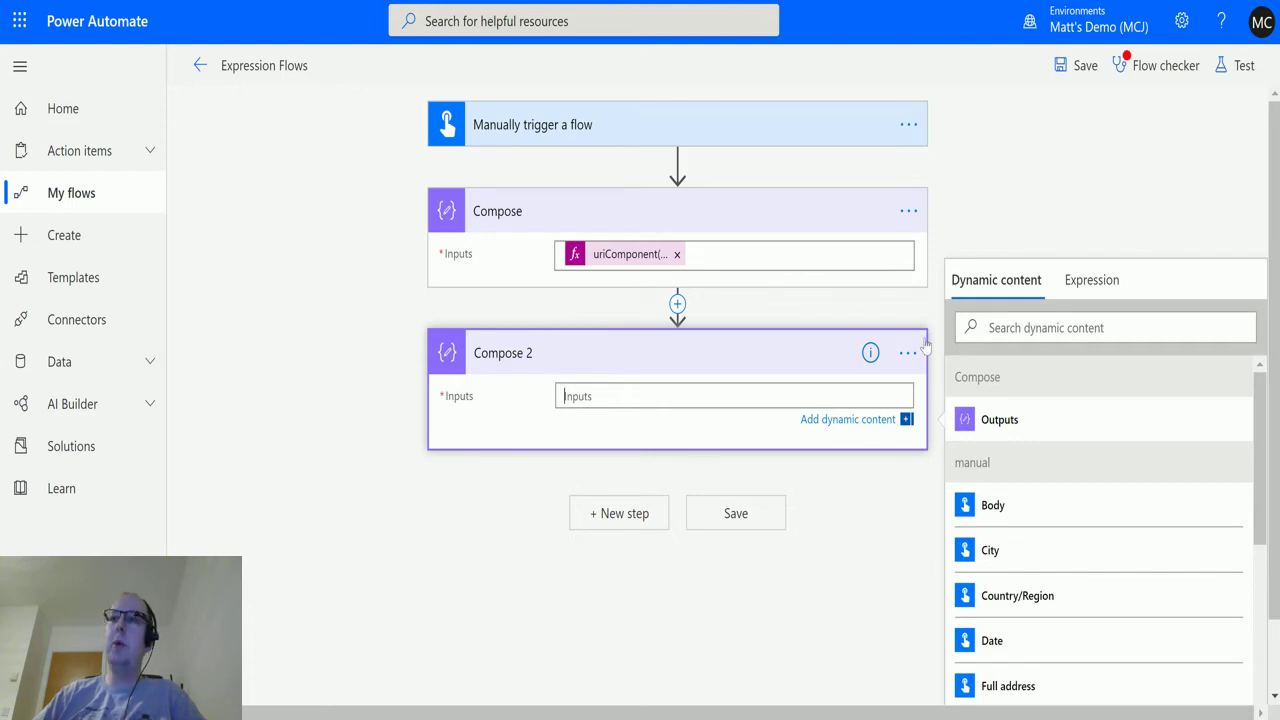
Build the expression uriComponentToString(outputs('Compose')) in Compose 2's Inputs
click(1100, 283)
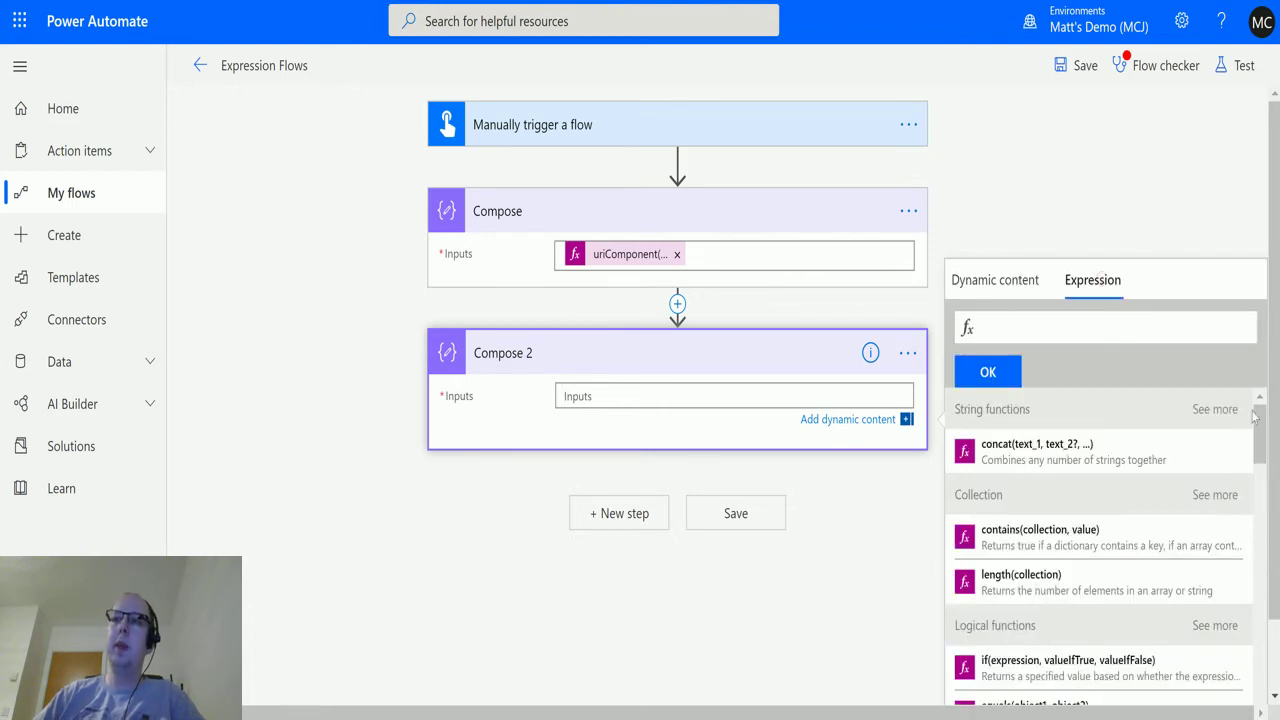
drag(1254, 416, 1239, 560)
click(1215, 500)
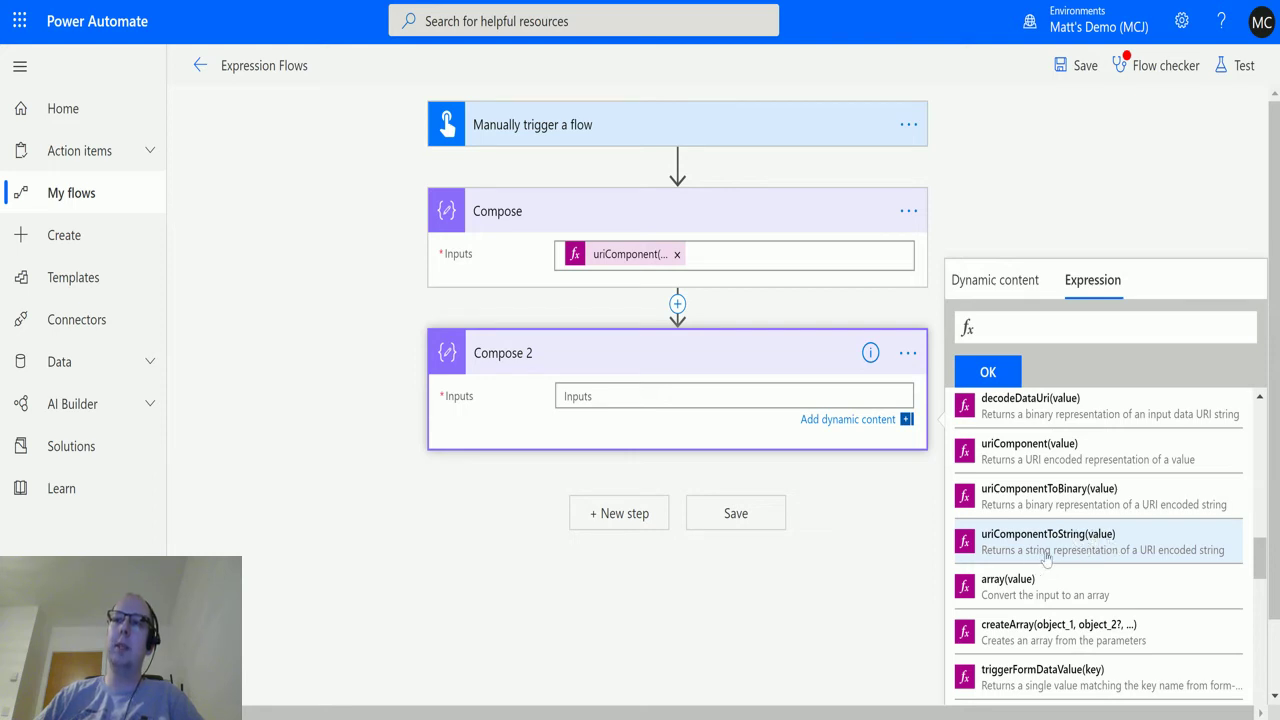
click(1006, 551)
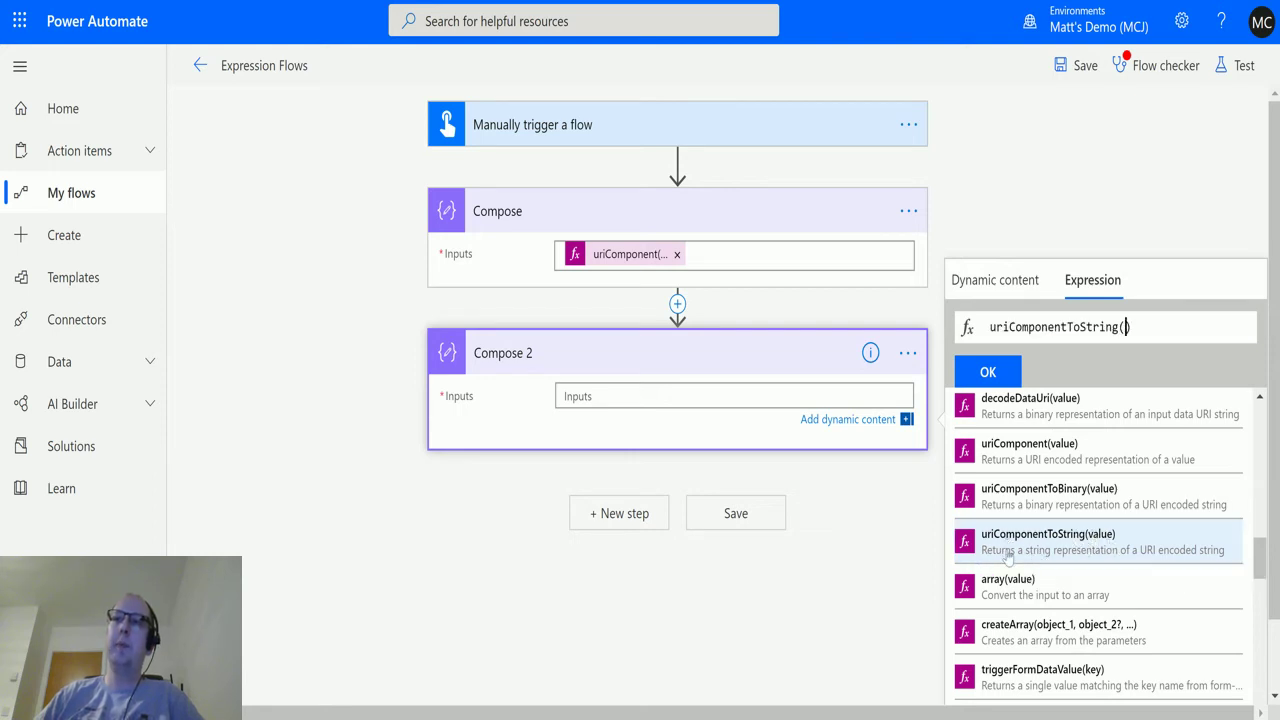
click(1012, 285)
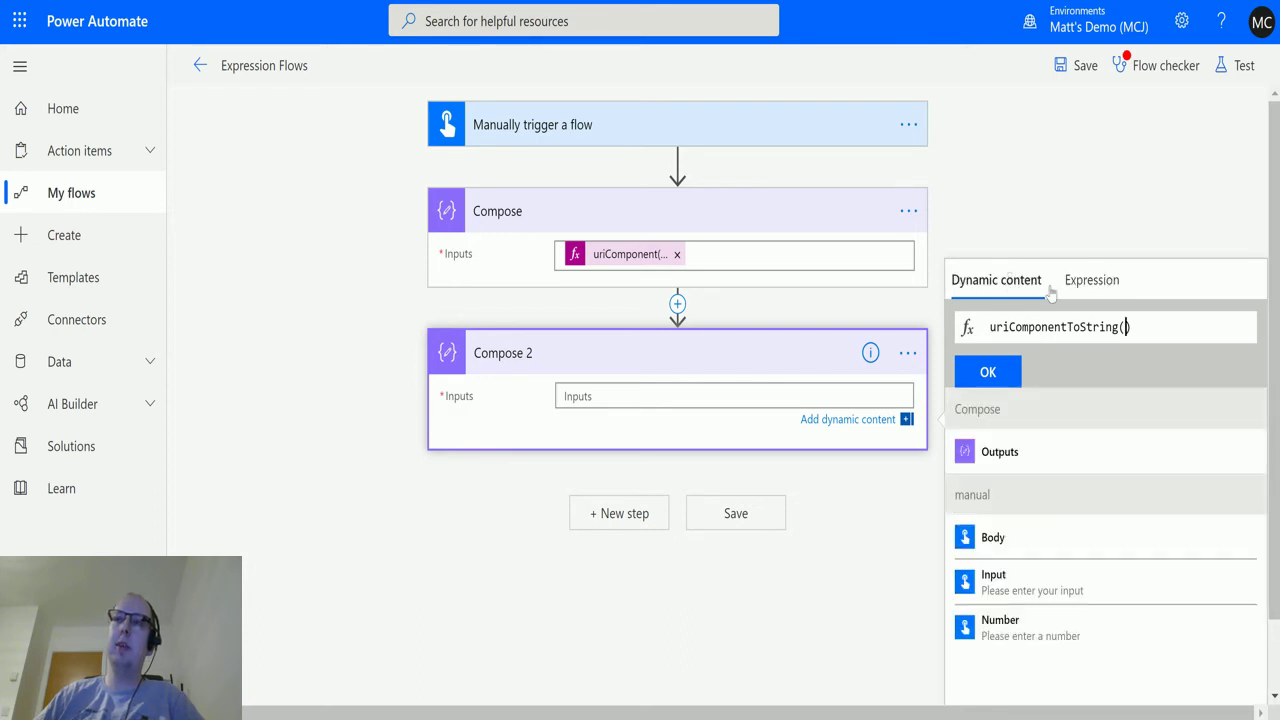
click(1007, 458)
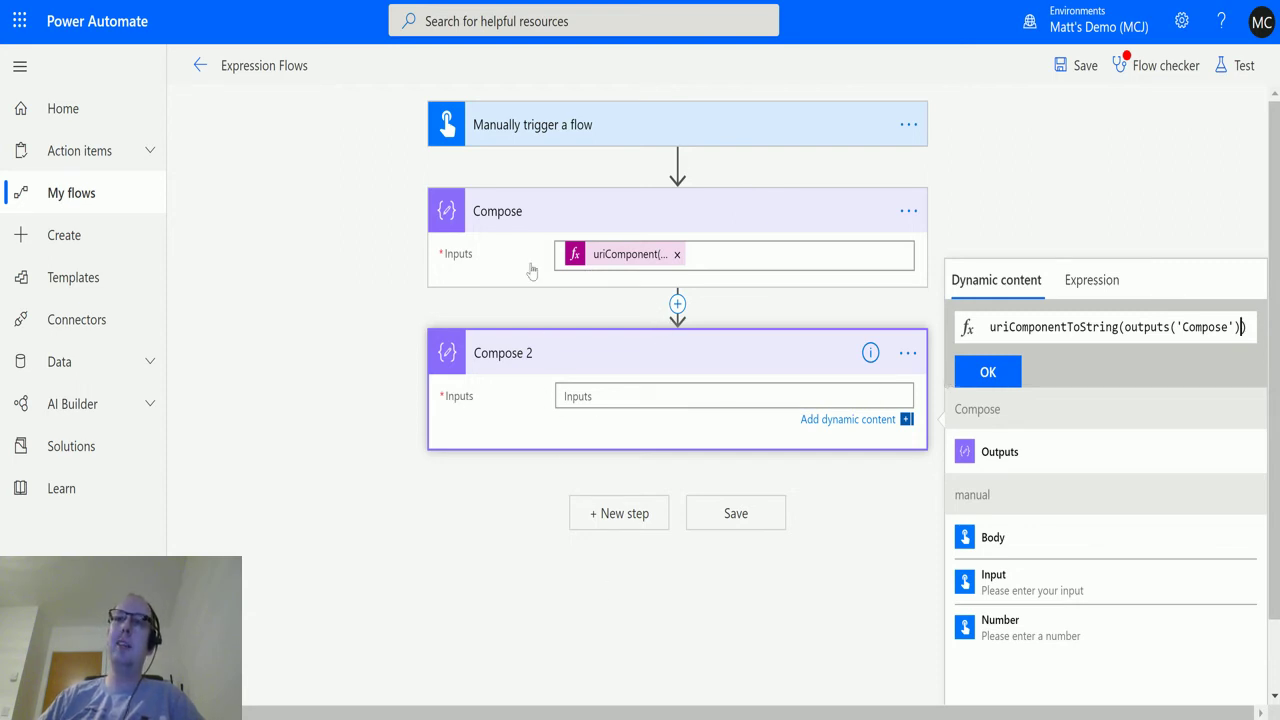
click(989, 379)
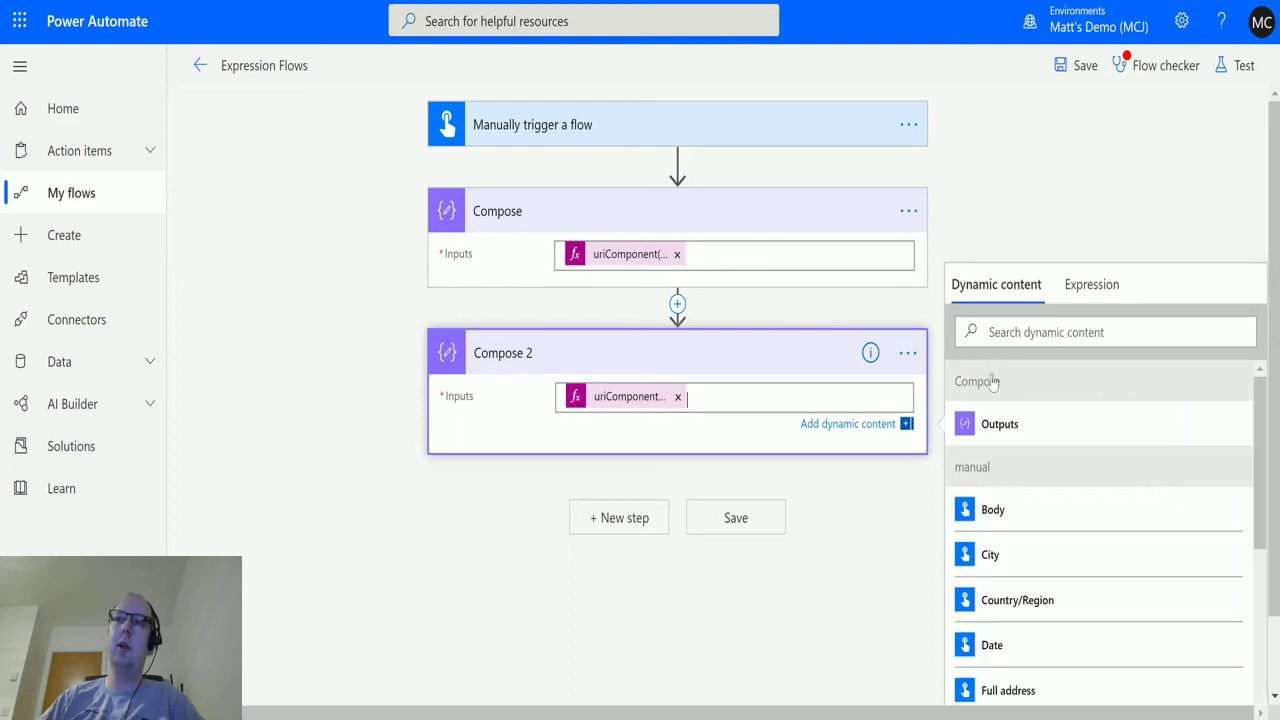
click(1244, 68)
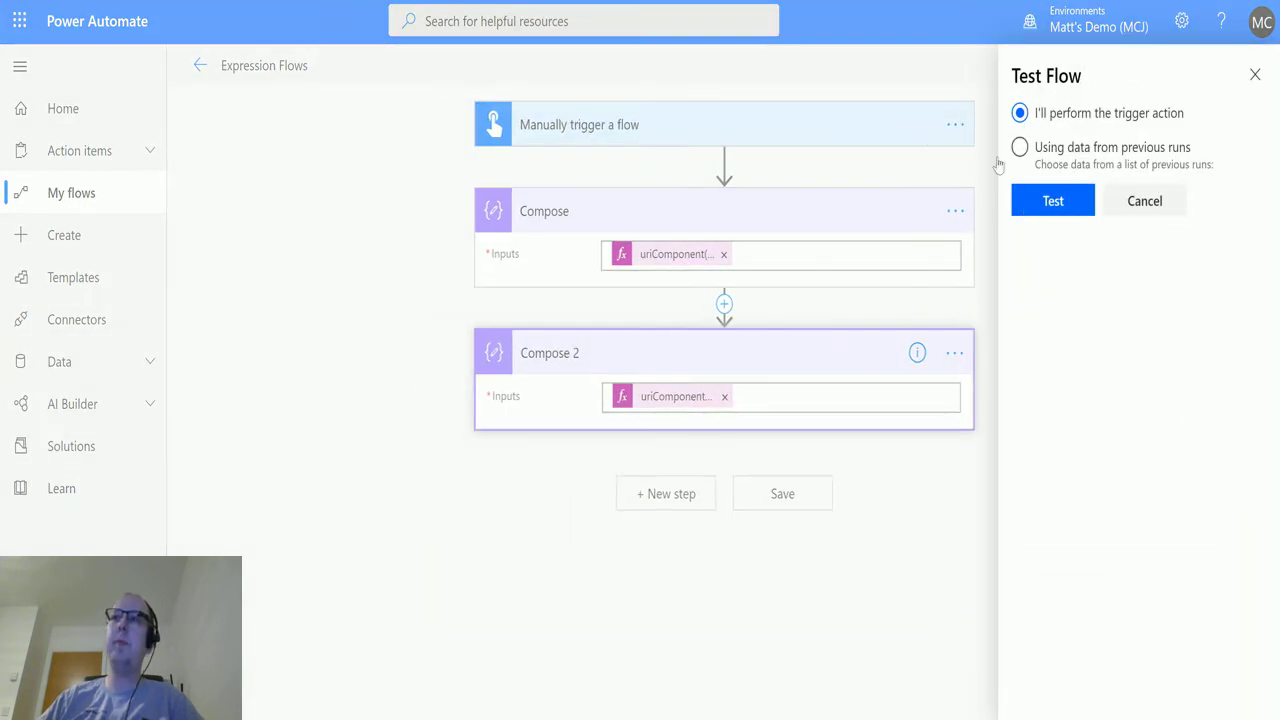
click(1046, 204)
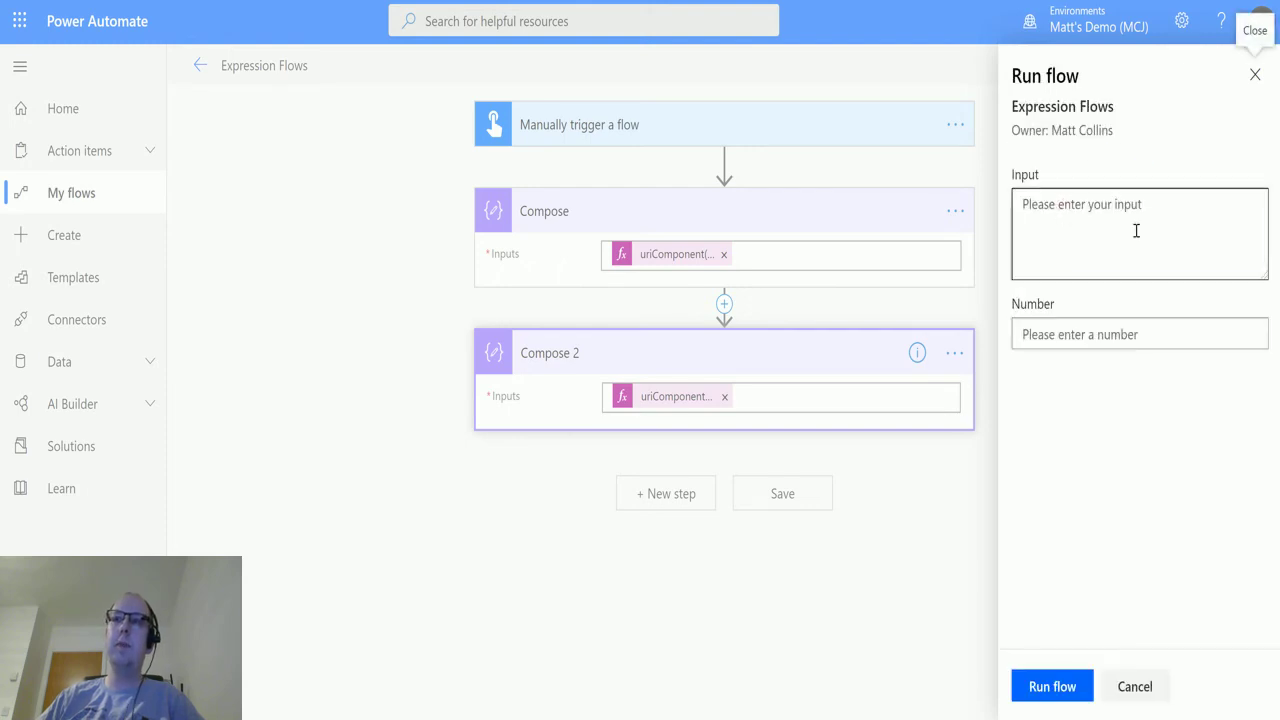
text(htt)
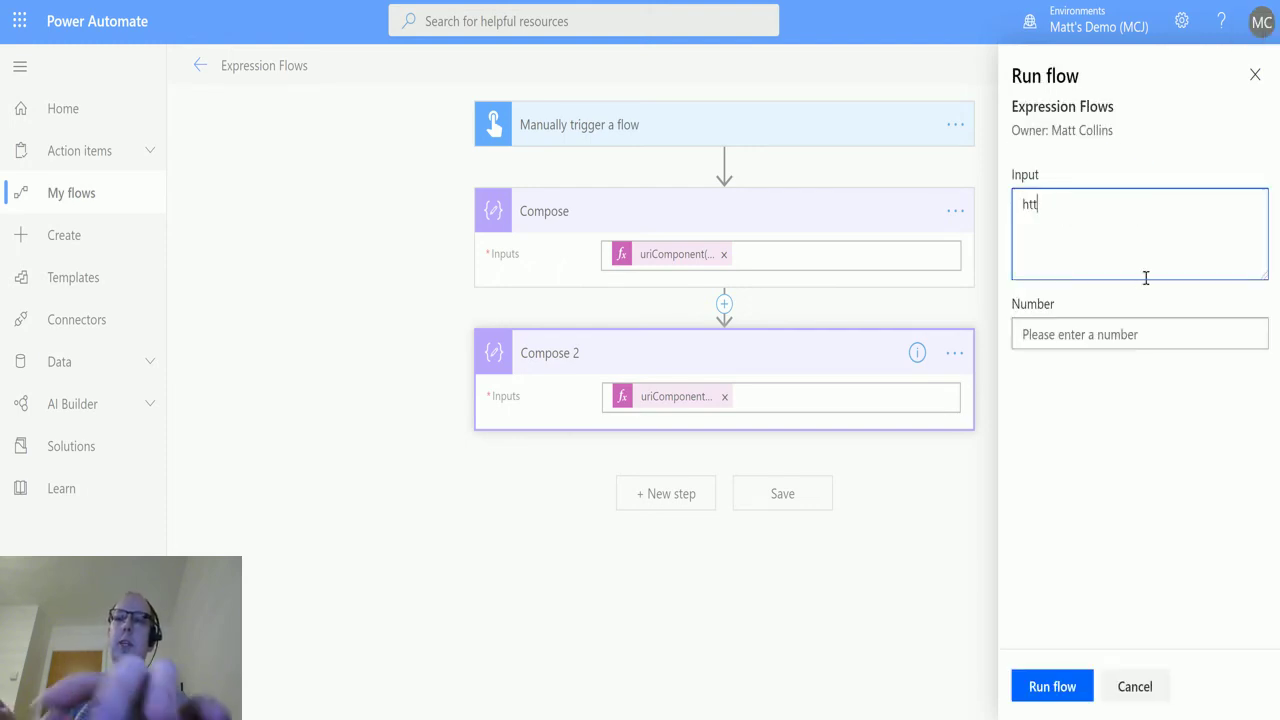
text(ps://)
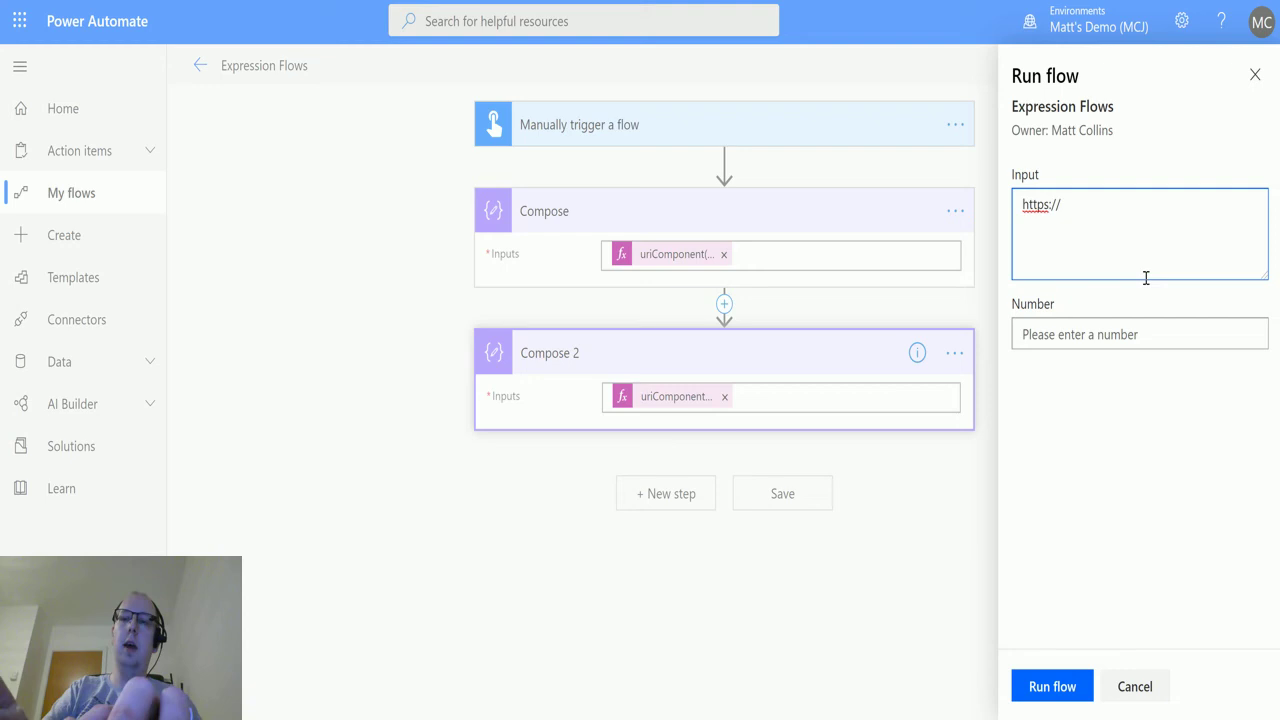
text(m)
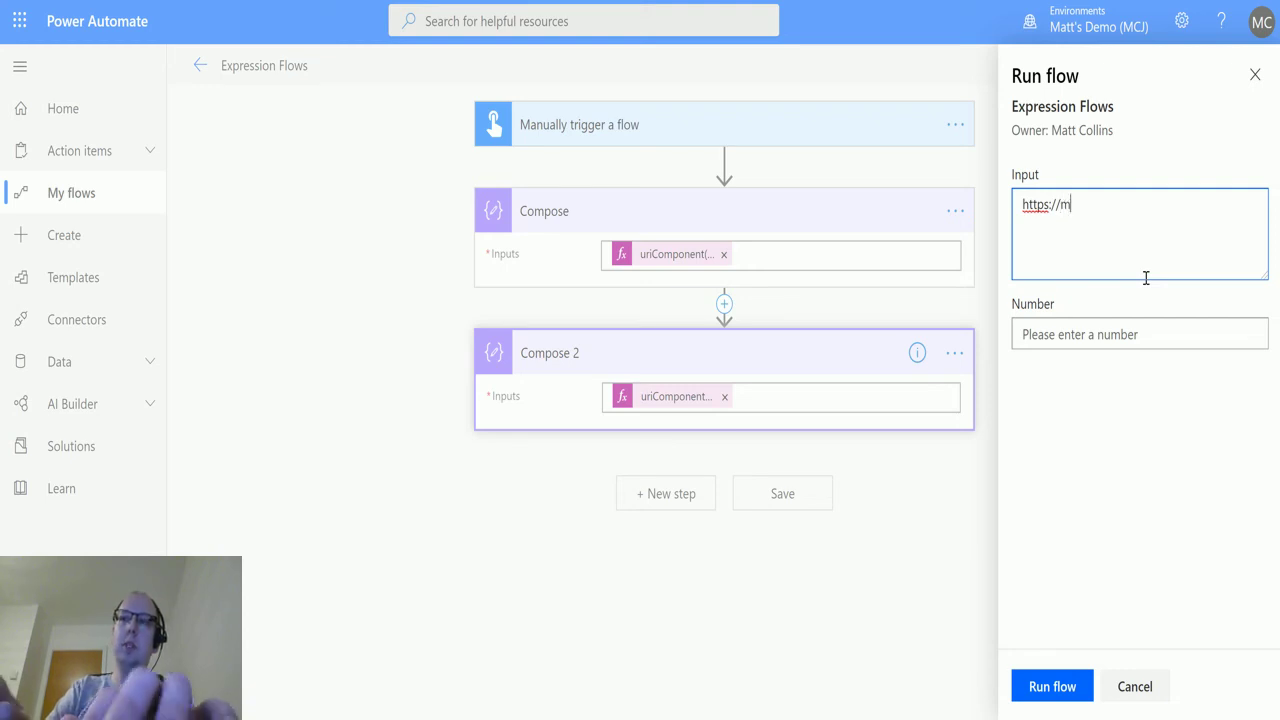
text(icrosoft.co)
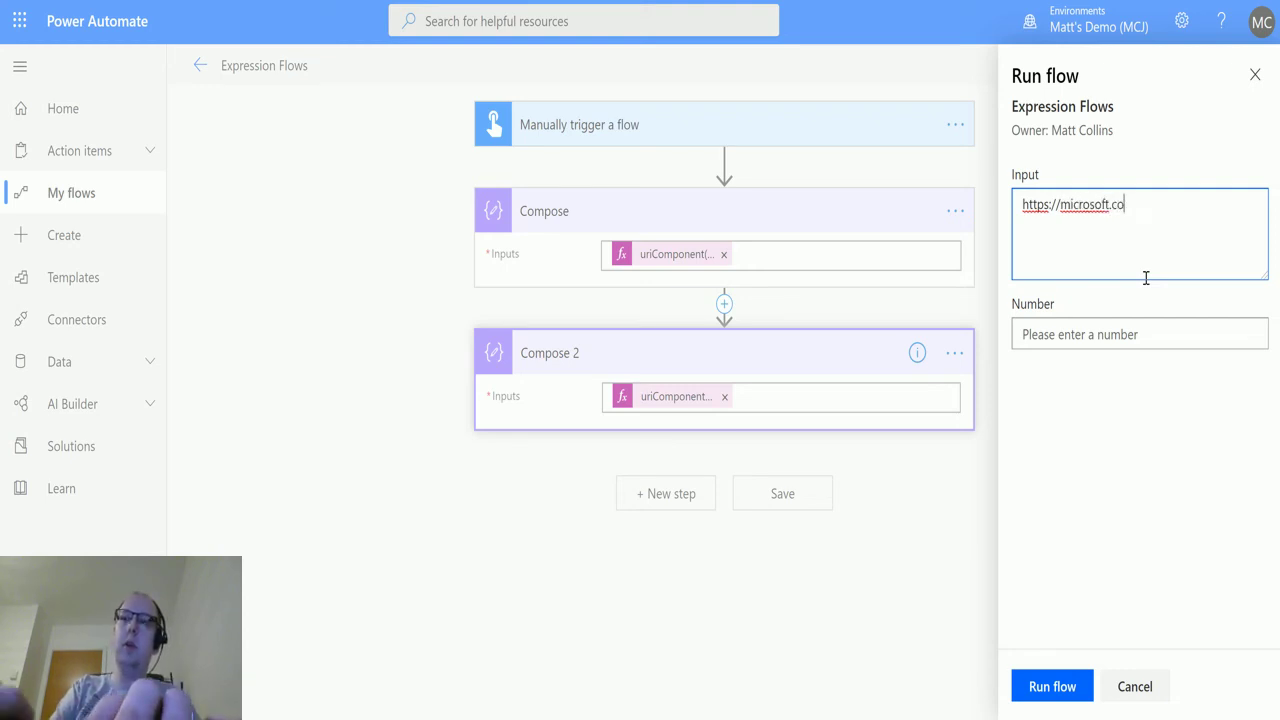
text(m/powerauto)
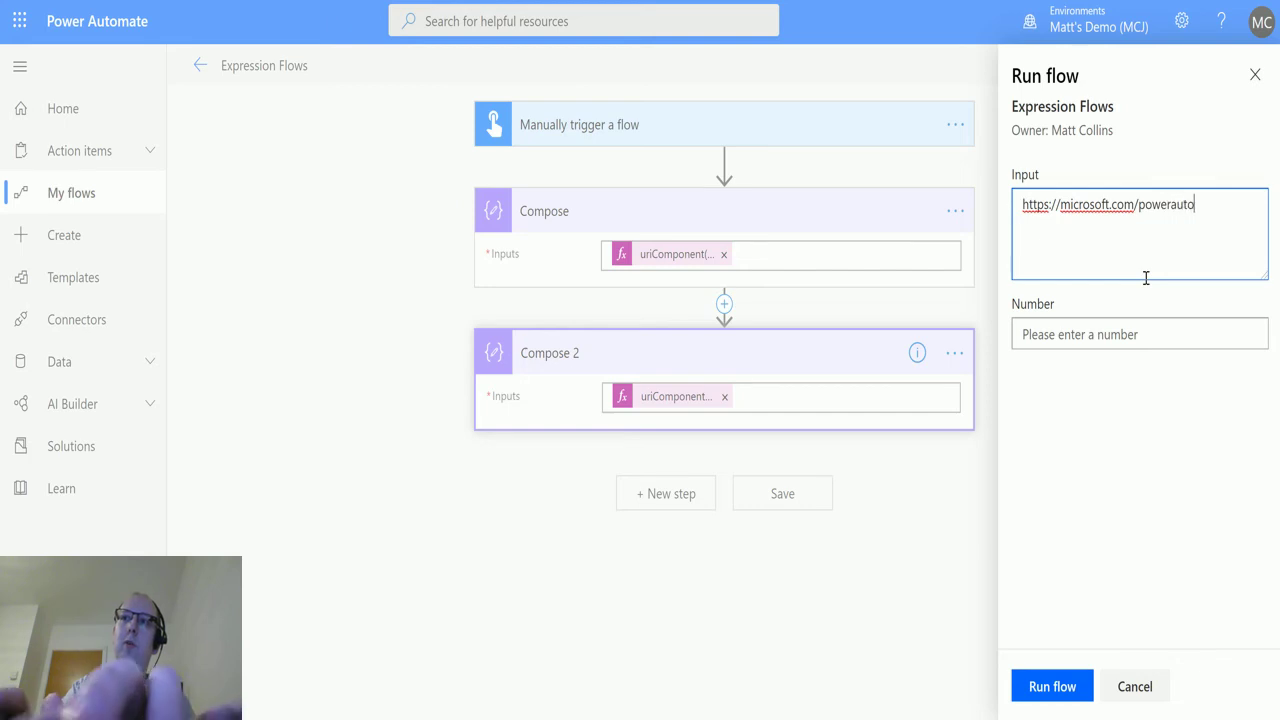
text(mate)
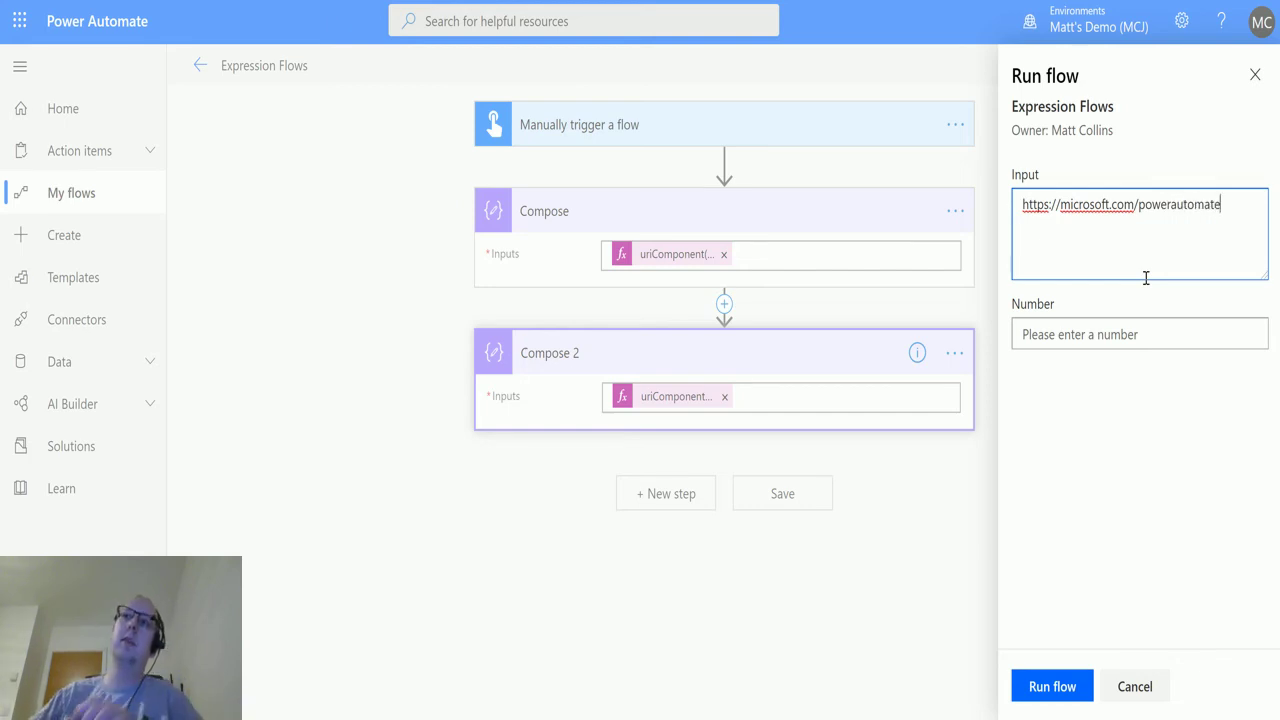
click(1045, 685)
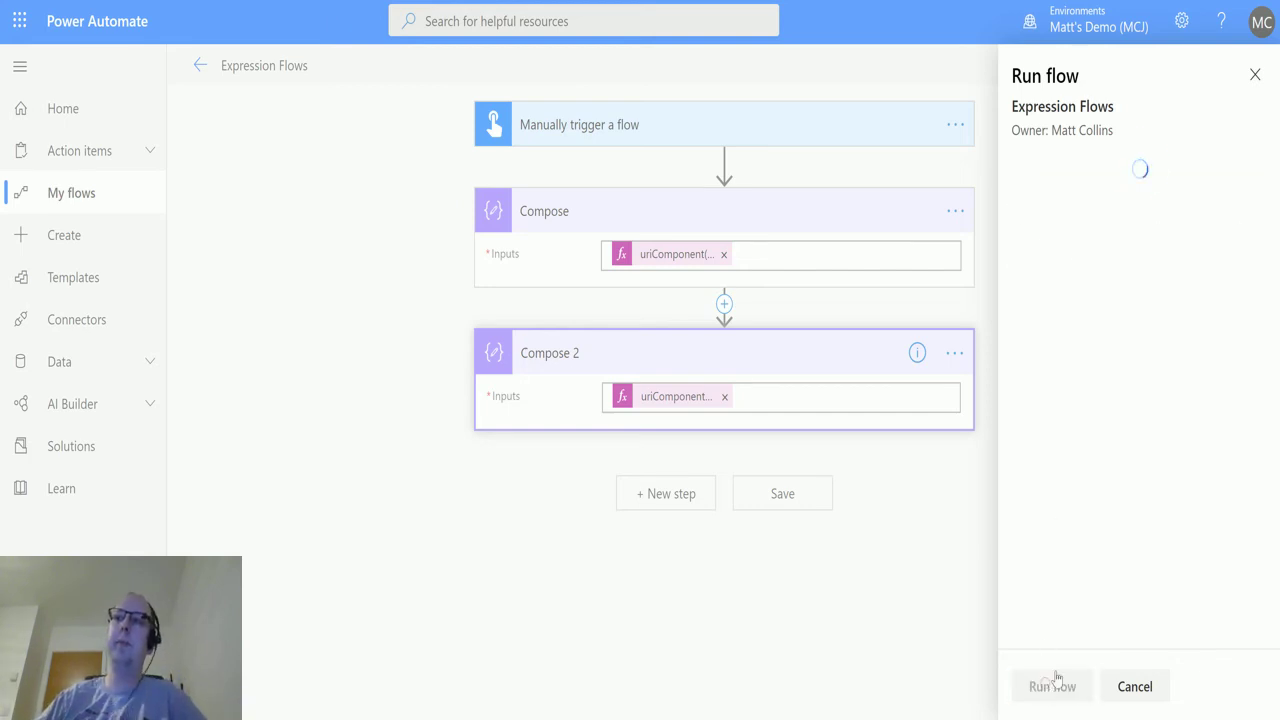
click(1045, 687)
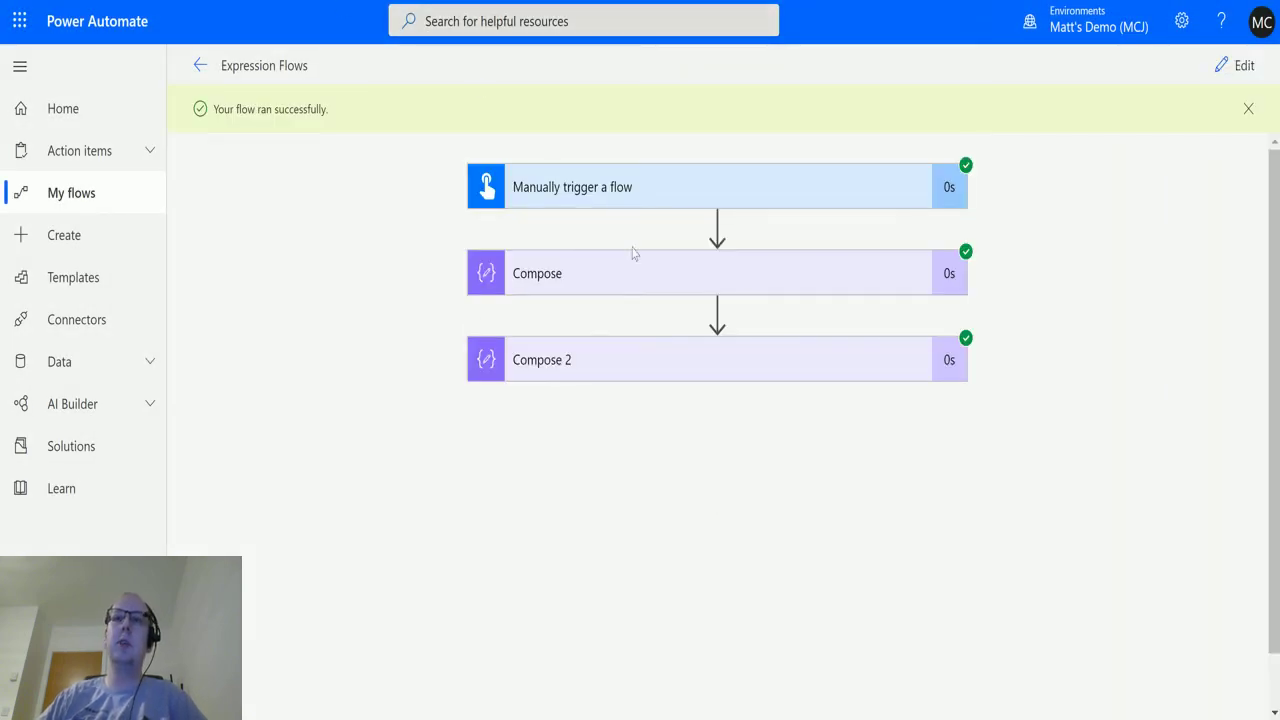
Expand the Compose and trigger run details to find the encoded output https%3A%2F%2Fmicrosoft.com%2Fpowerautomate
click(665, 266)
click(709, 182)
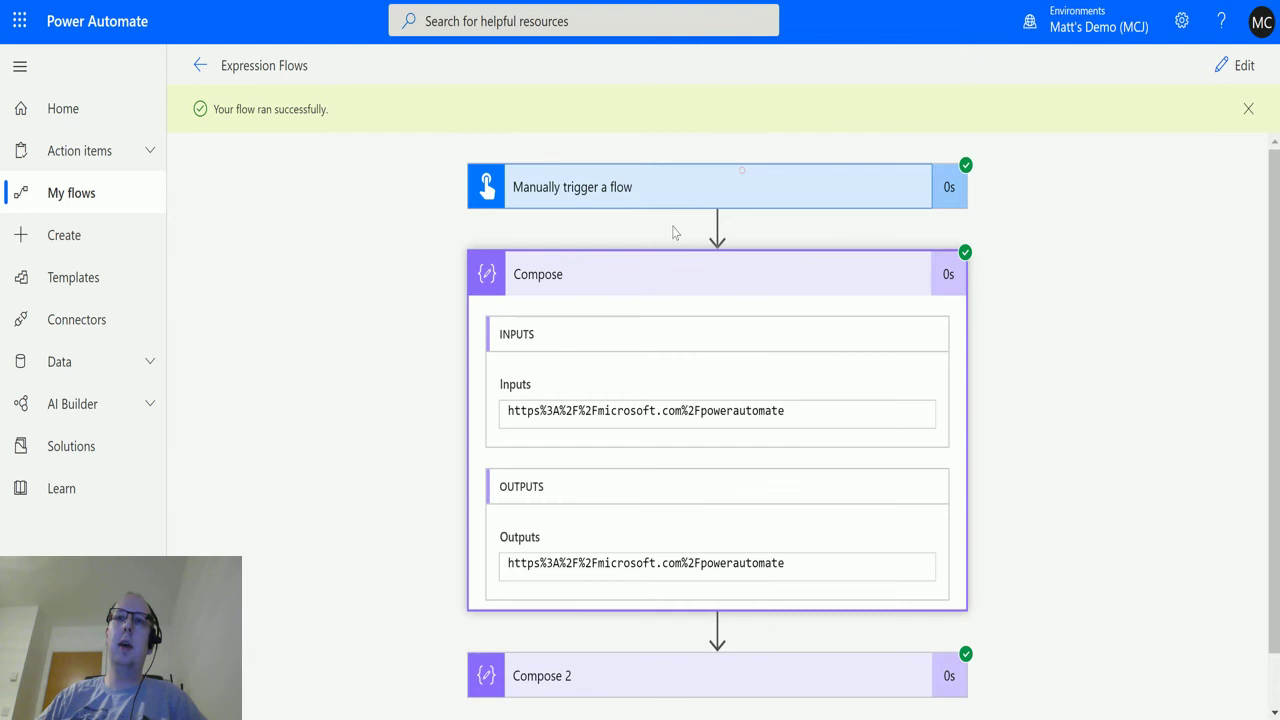
scroll(917, 540, down, 1)
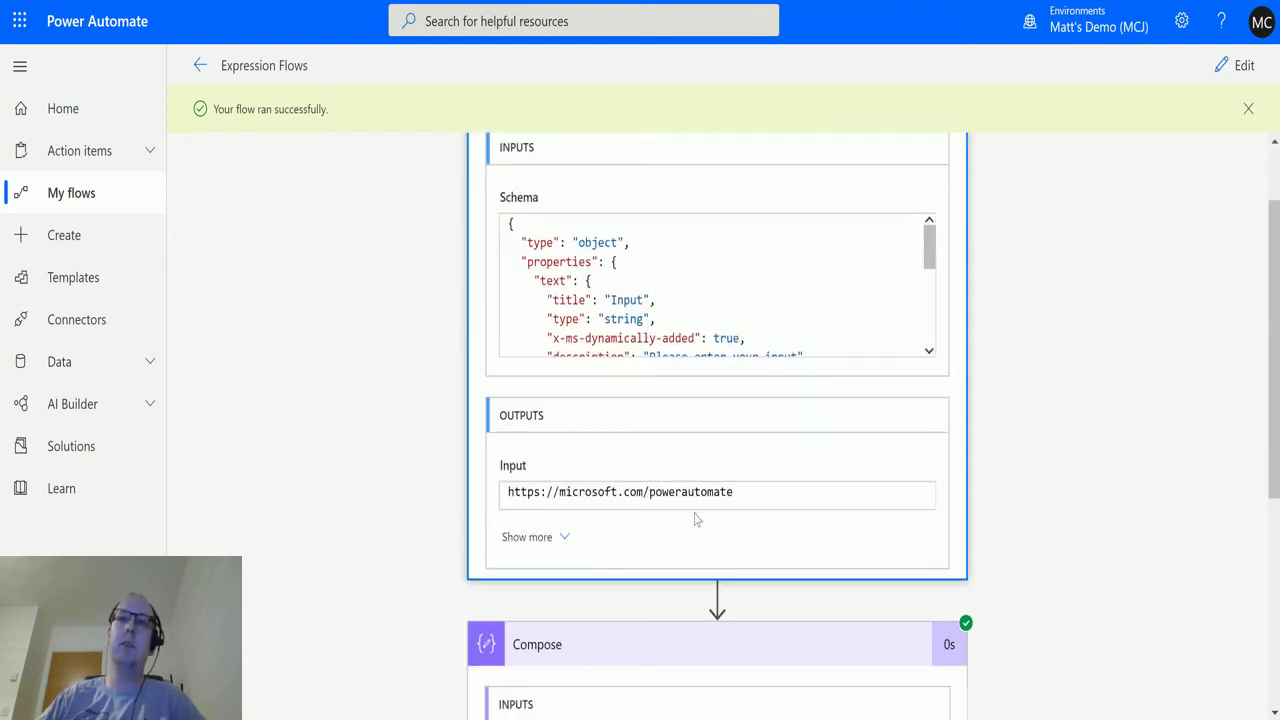
scroll(803, 425, down, 1)
scroll(803, 423, down, 2)
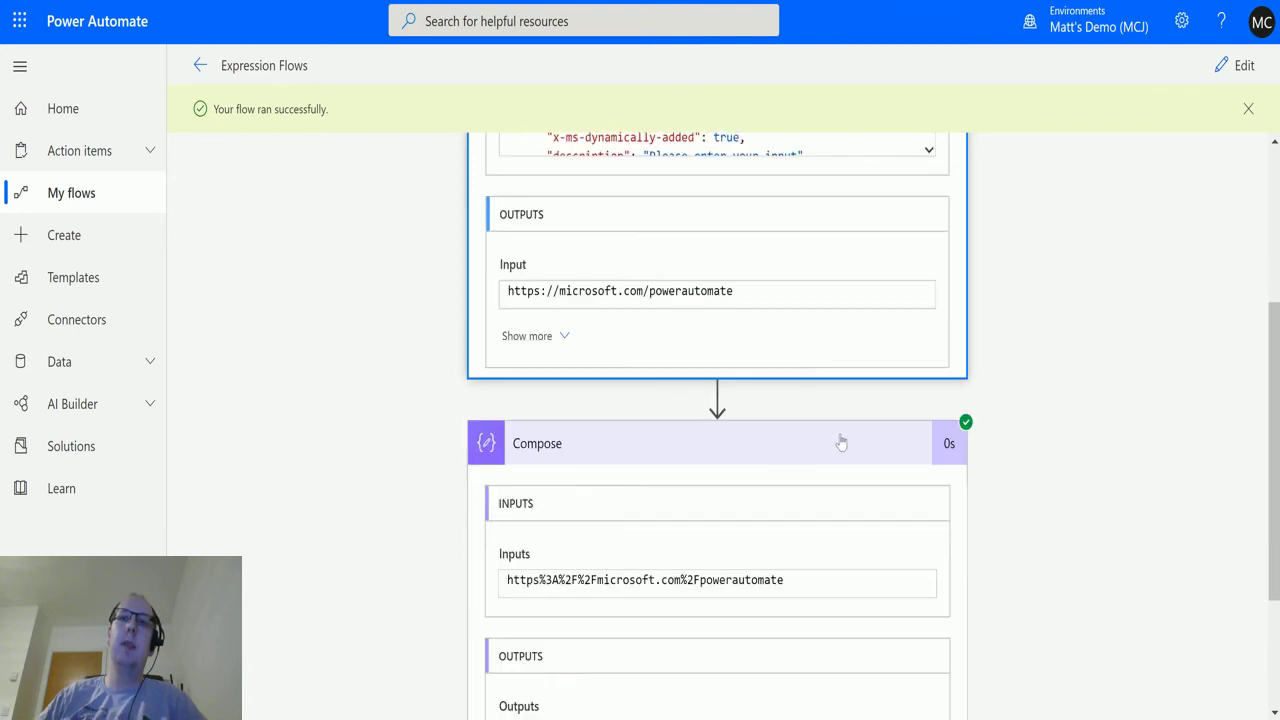
scroll(857, 560, down, 1)
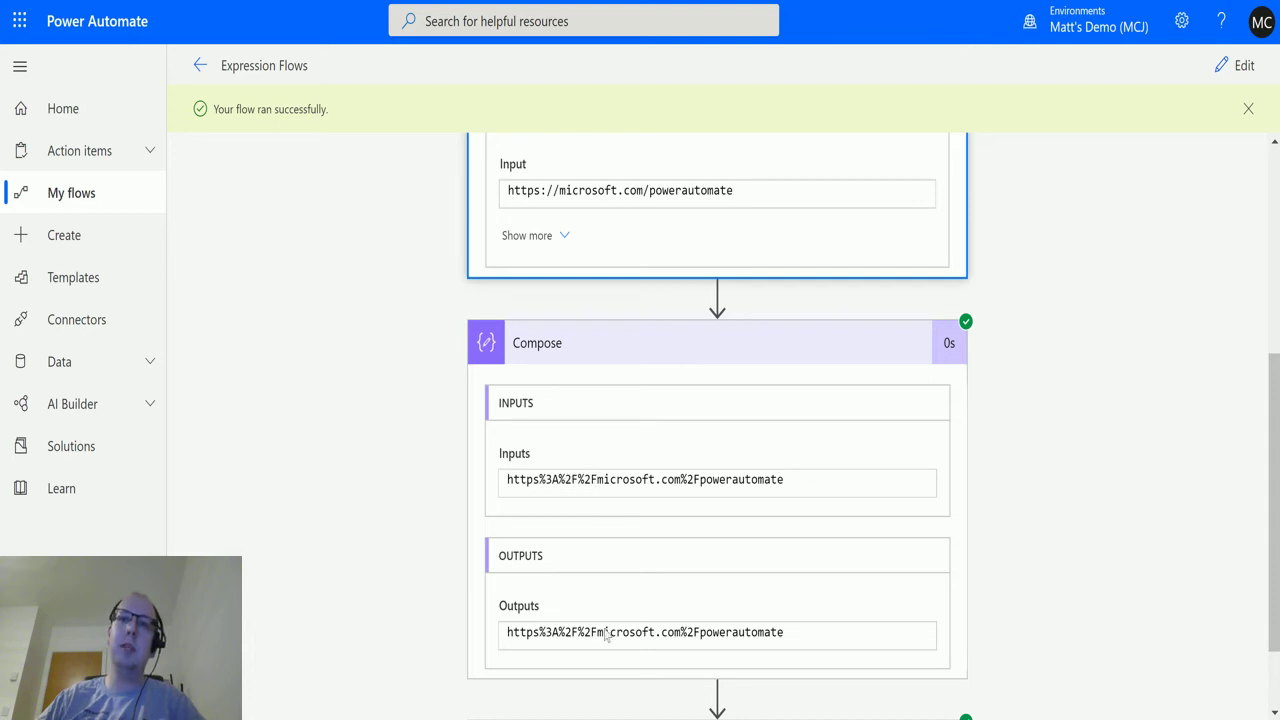
scroll(626, 560, down, 1)
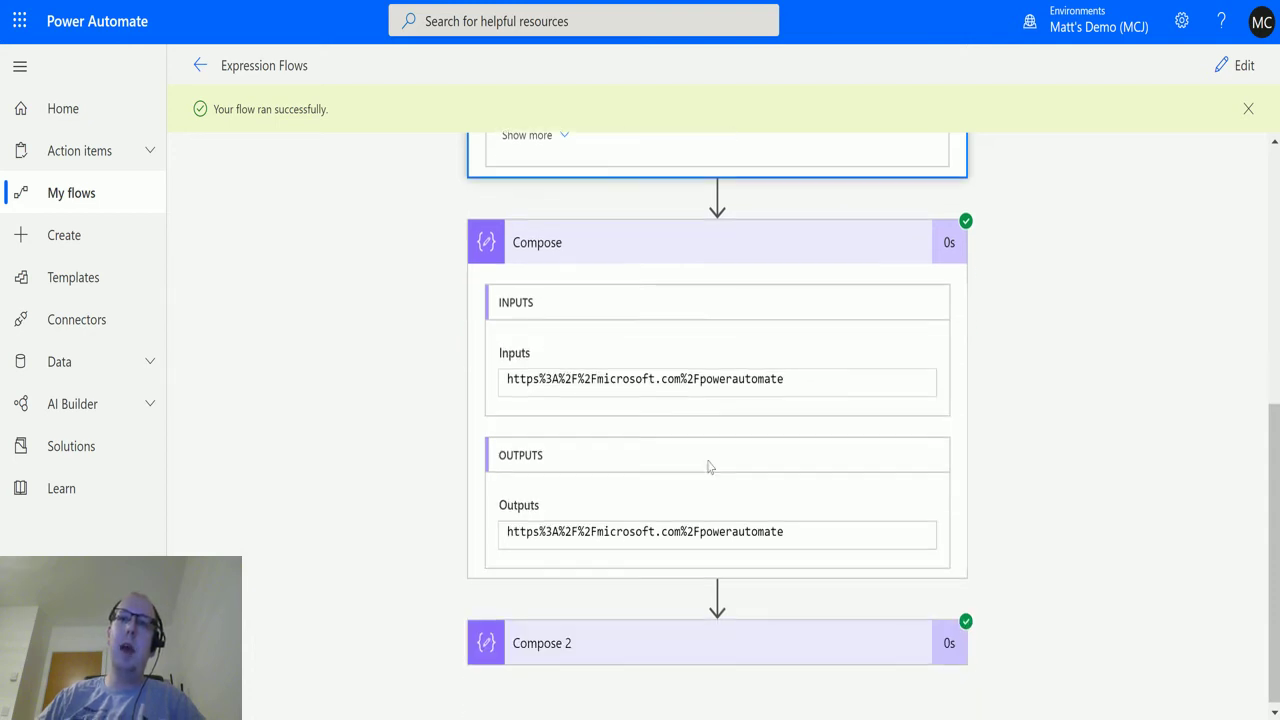
click(641, 637)
scroll(1048, 363, down, 3)
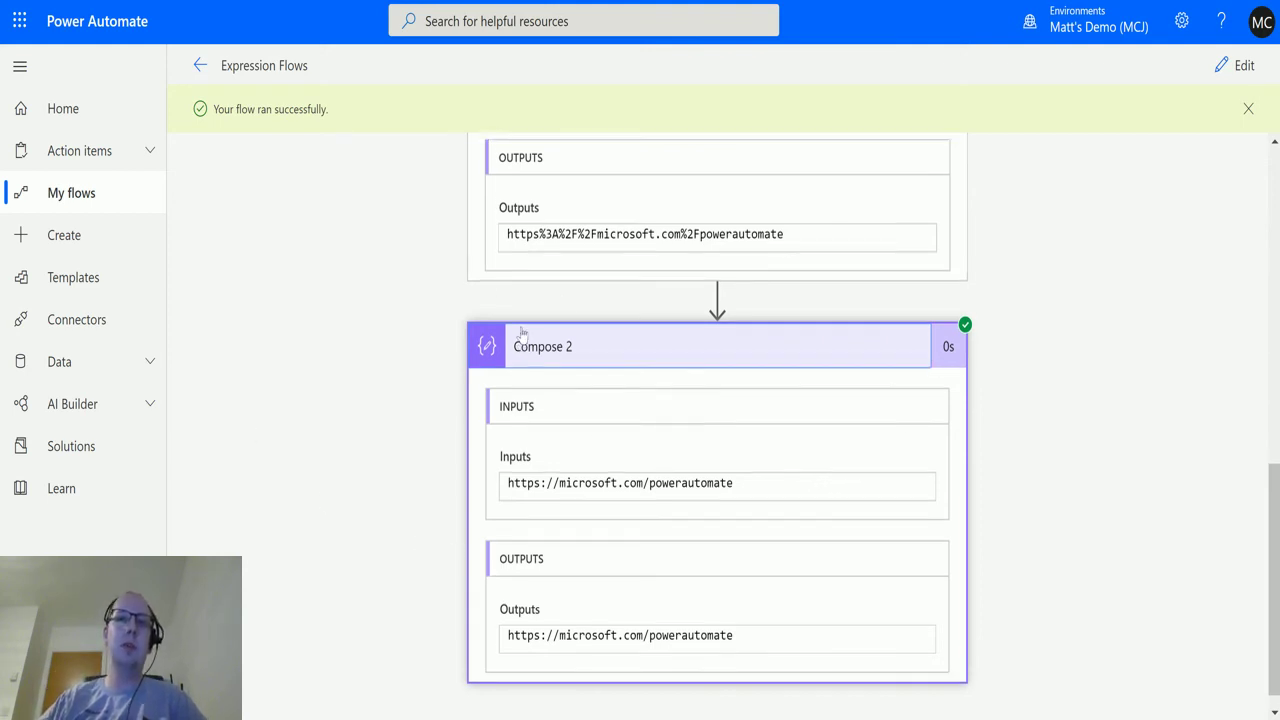
scroll(620, 370, up, 1)
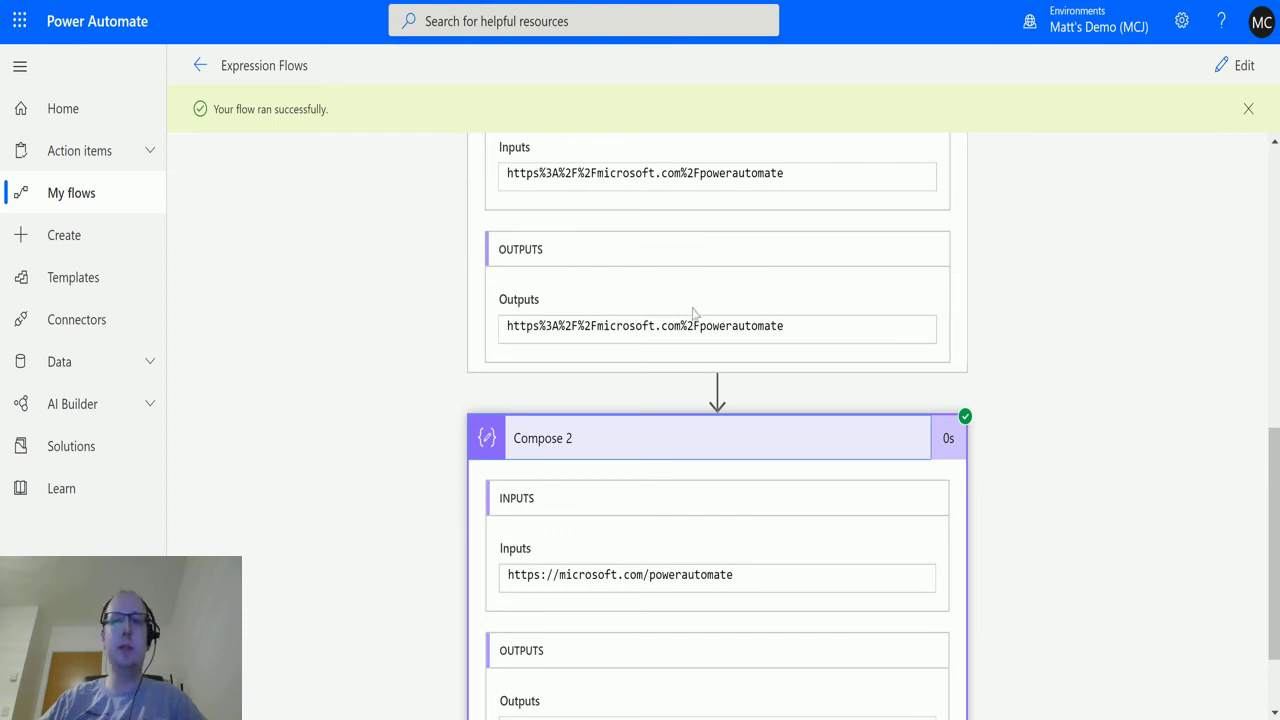